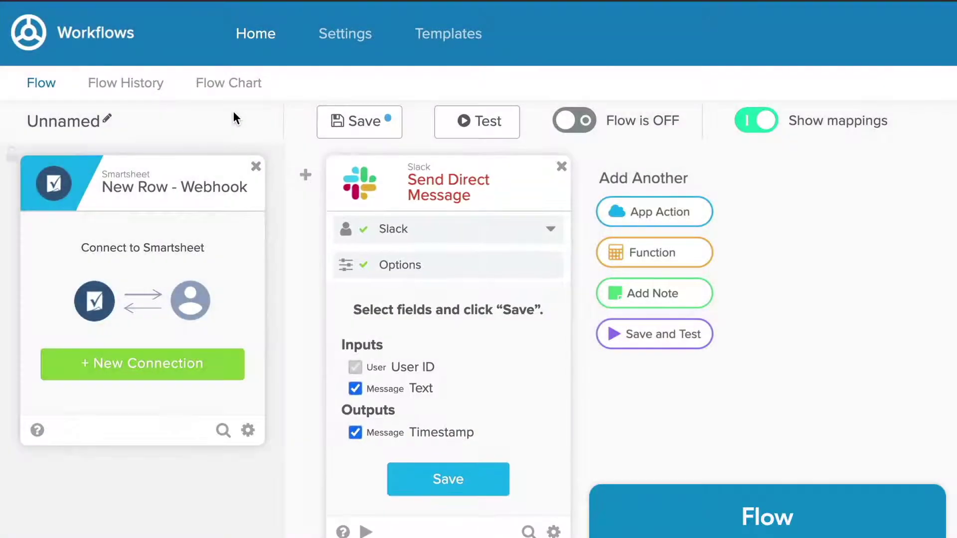
Show the flow as a chart of its steps.
left_click(239, 83)
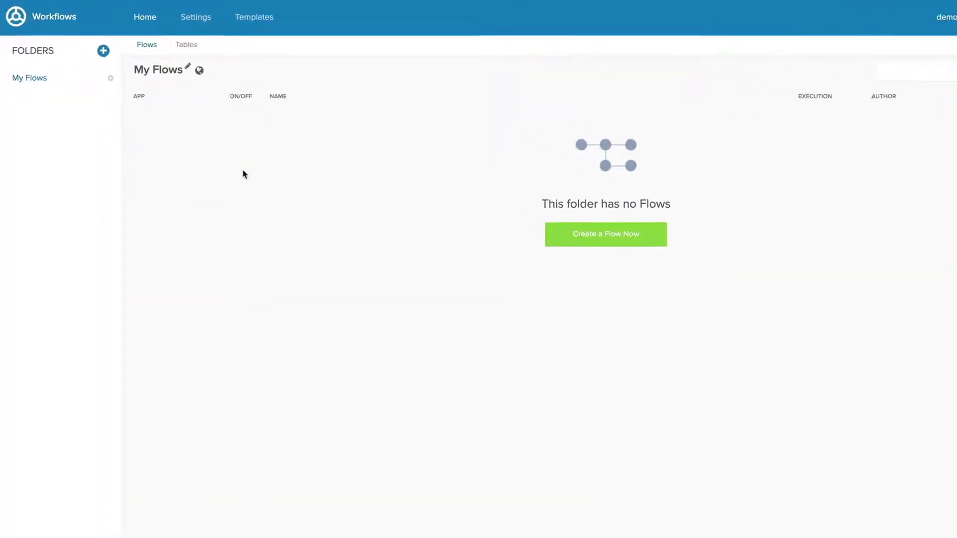
Create a new Okta app connection nicknamed 'Okta' from the Connections settings.
left_click(377, 35)
left_click(98, 131)
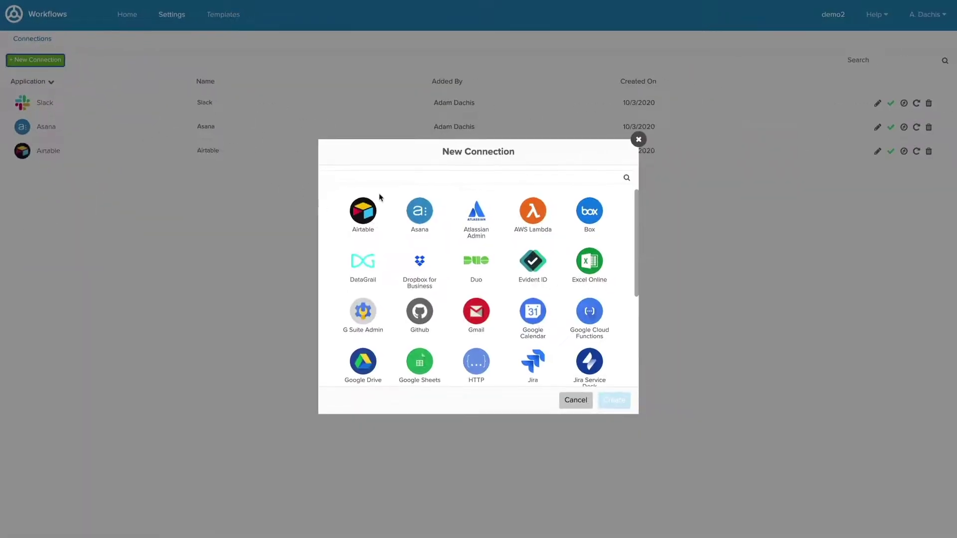
left_click(384, 178)
type("okta")
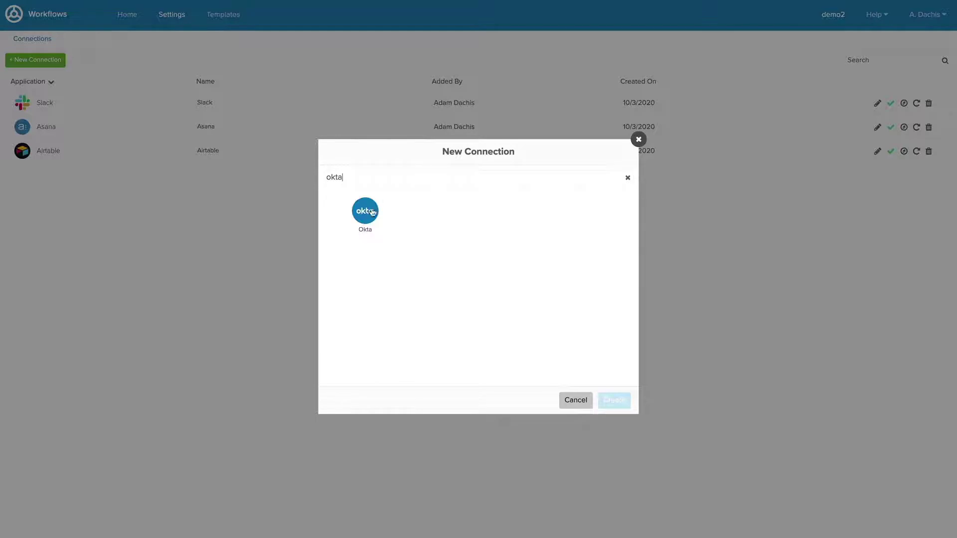
left_click(364, 213)
left_click(429, 249)
type("Okta")
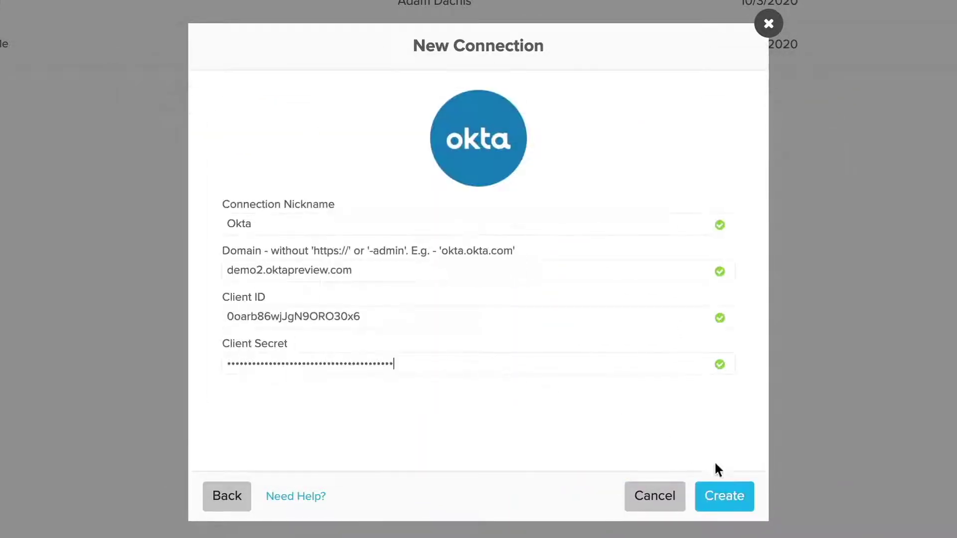
left_click(725, 497)
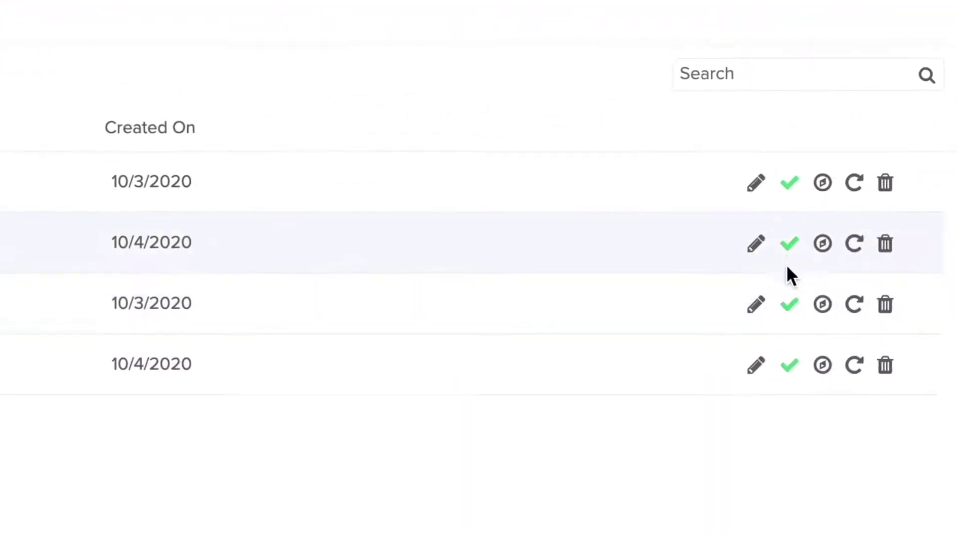
mouse_move(789, 252)
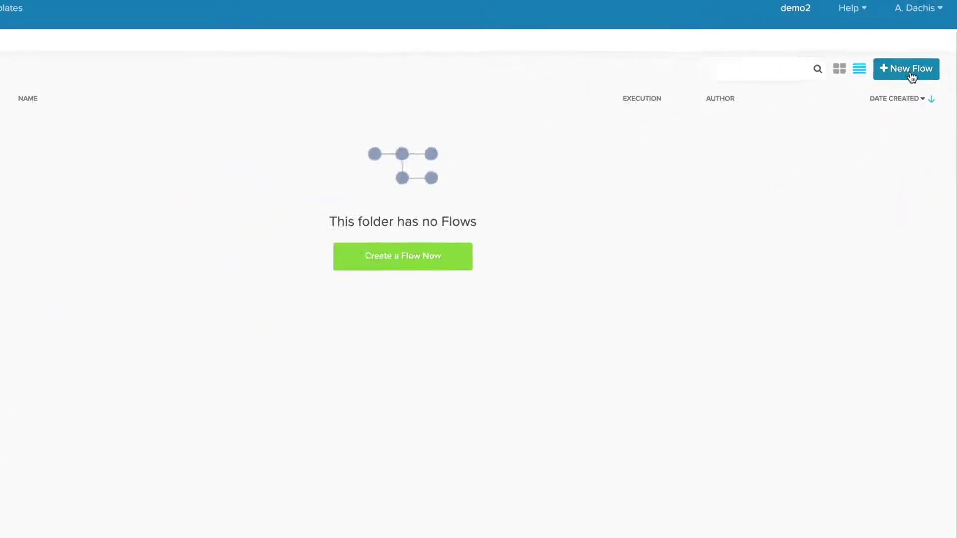
Start a new flow triggered by the Smartsheet New Row - Webhook event.
left_click(910, 70)
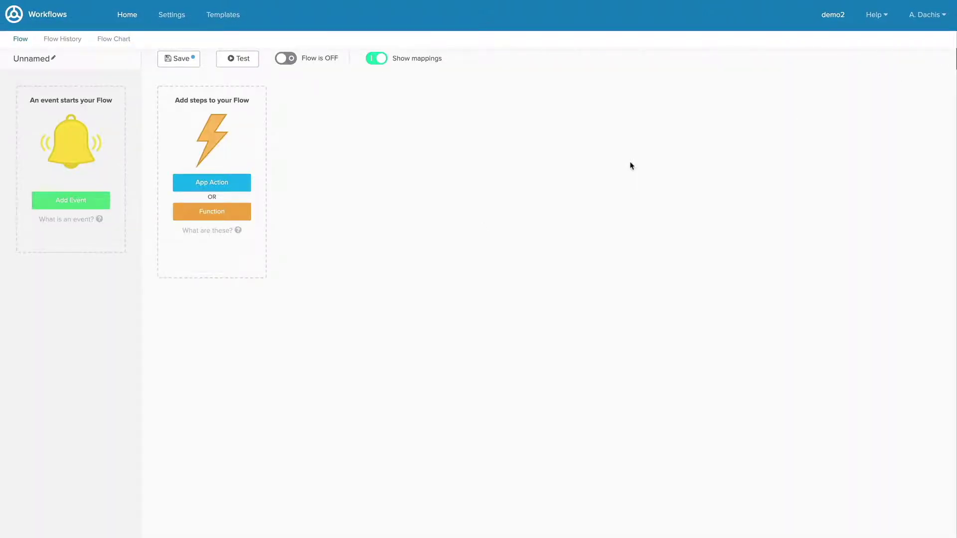
left_click(97, 204)
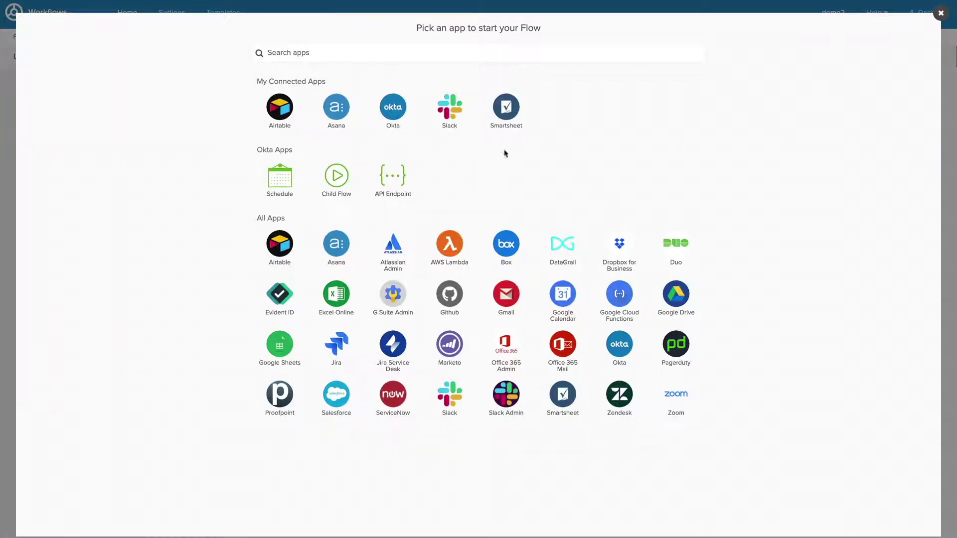
left_click(504, 111)
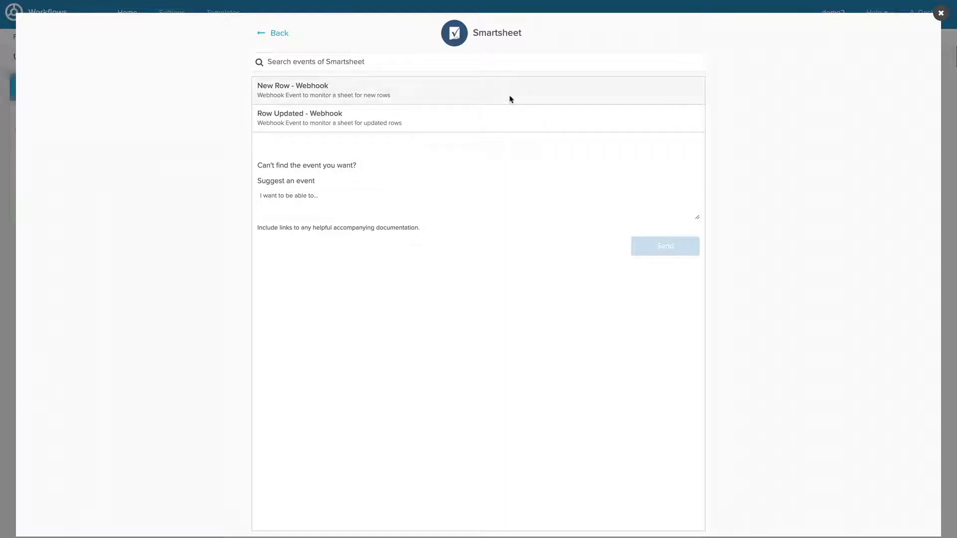
left_click(509, 98)
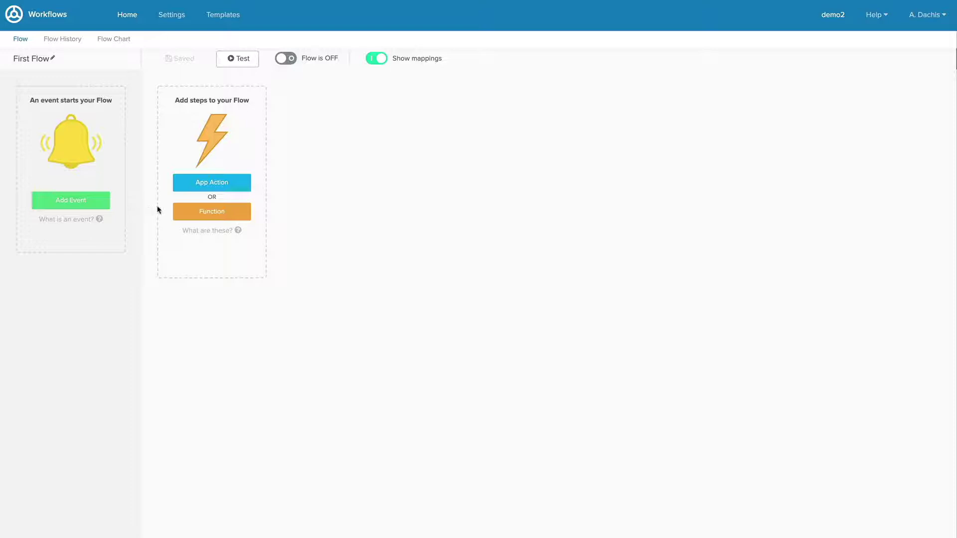
Add a Smartsheet Update Row action after the New Row - Webhook trigger.
left_click(195, 185)
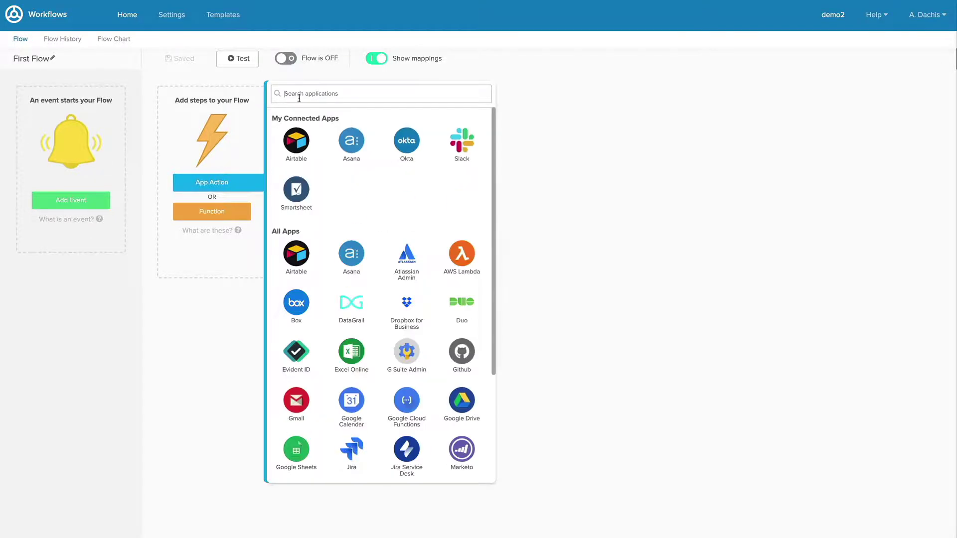
type("smart")
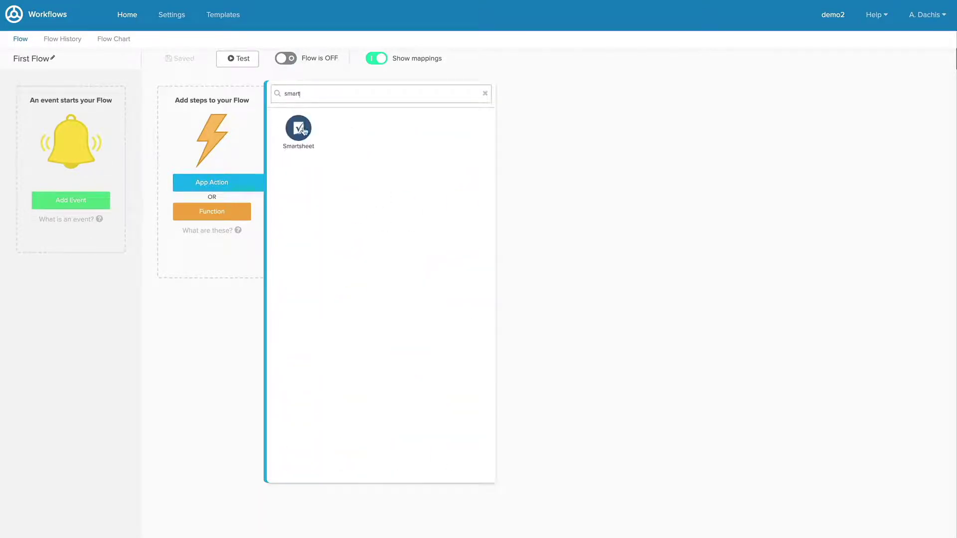
left_click(300, 129)
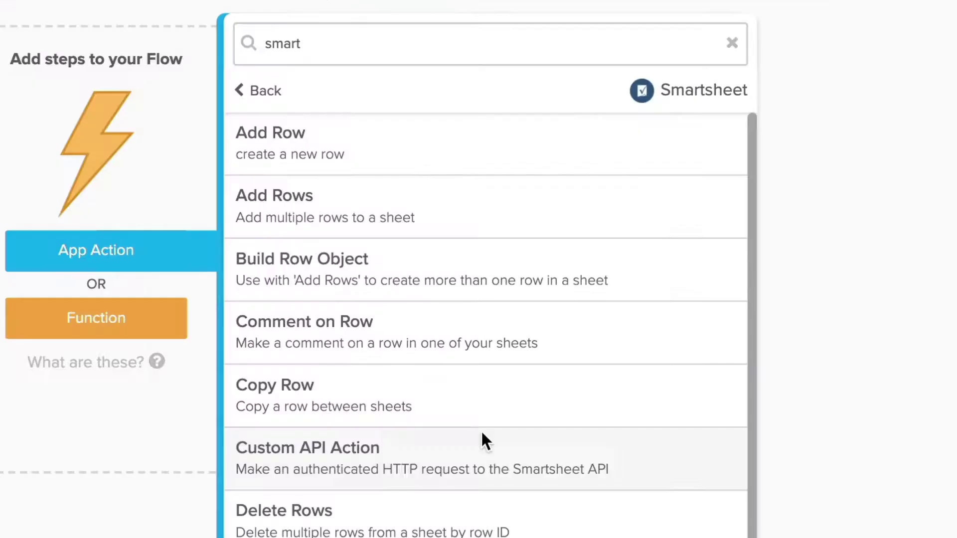
scroll(482, 434, "down", 6)
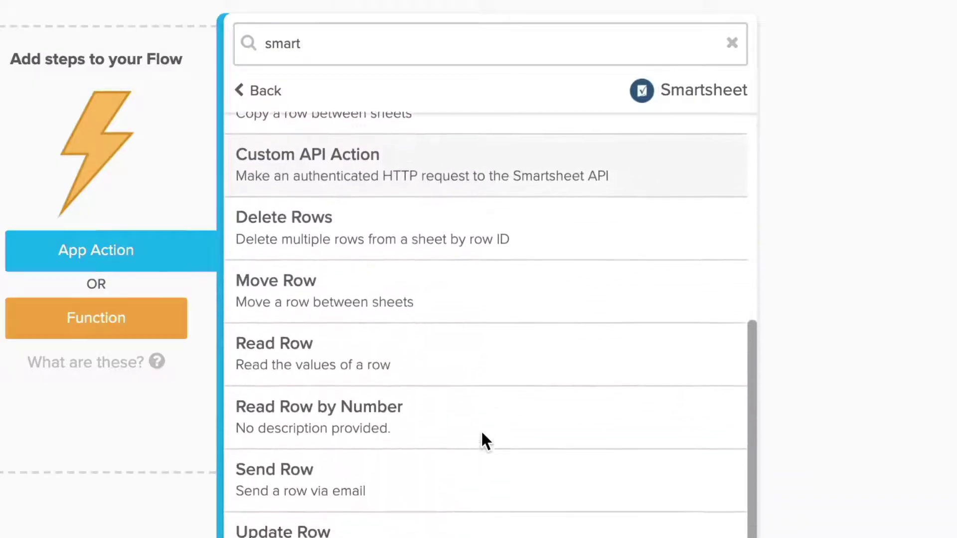
scroll(485, 440, "up", 5)
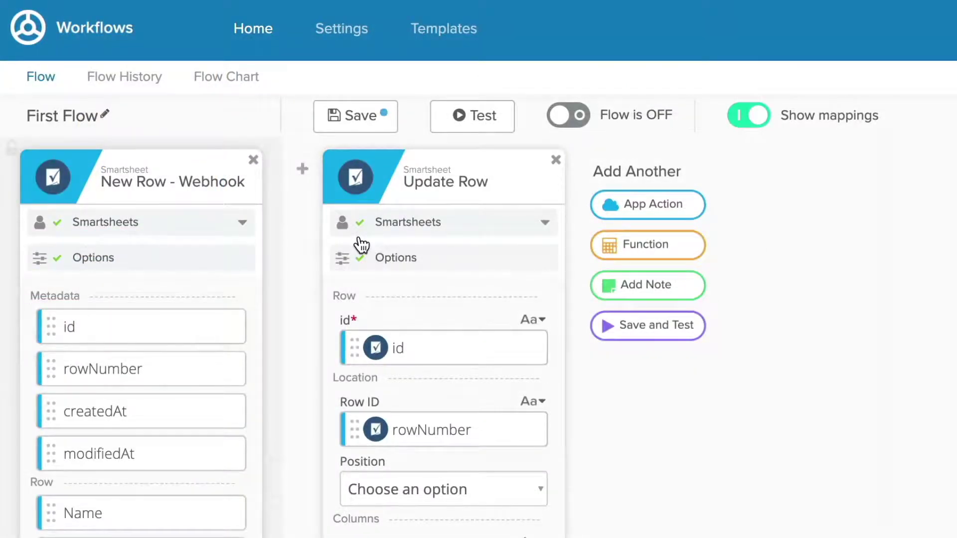
Insert a Text Replace function step before Update Row.
mouse_move(303, 172)
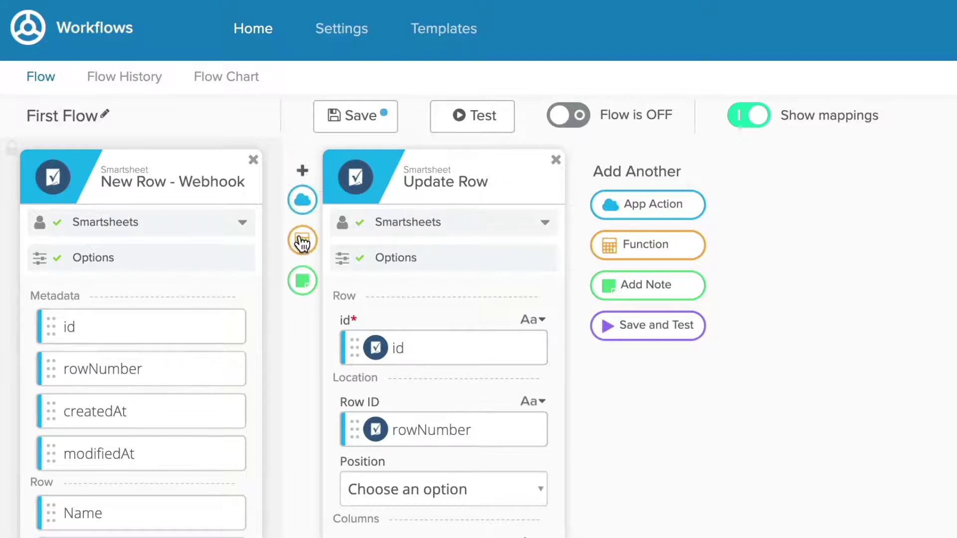
left_click(302, 242)
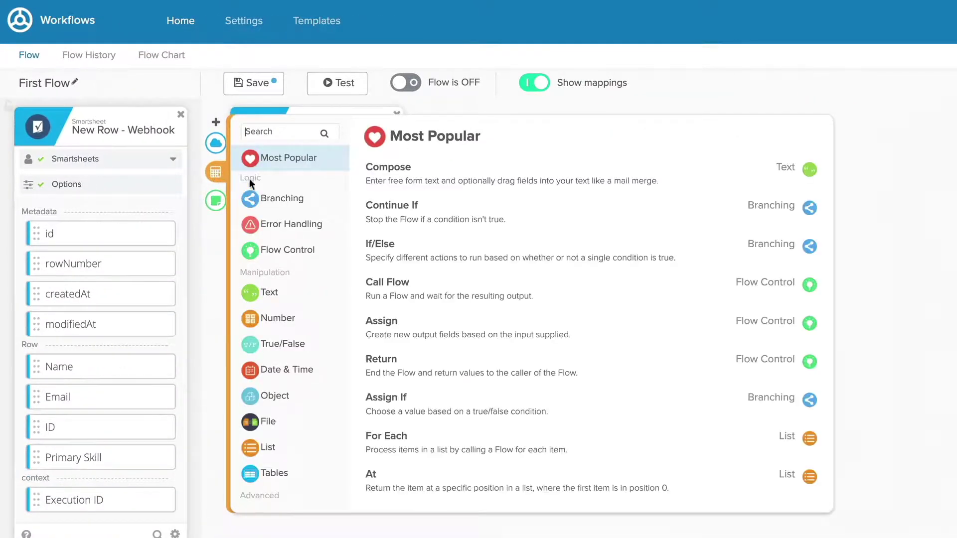
left_click(281, 293)
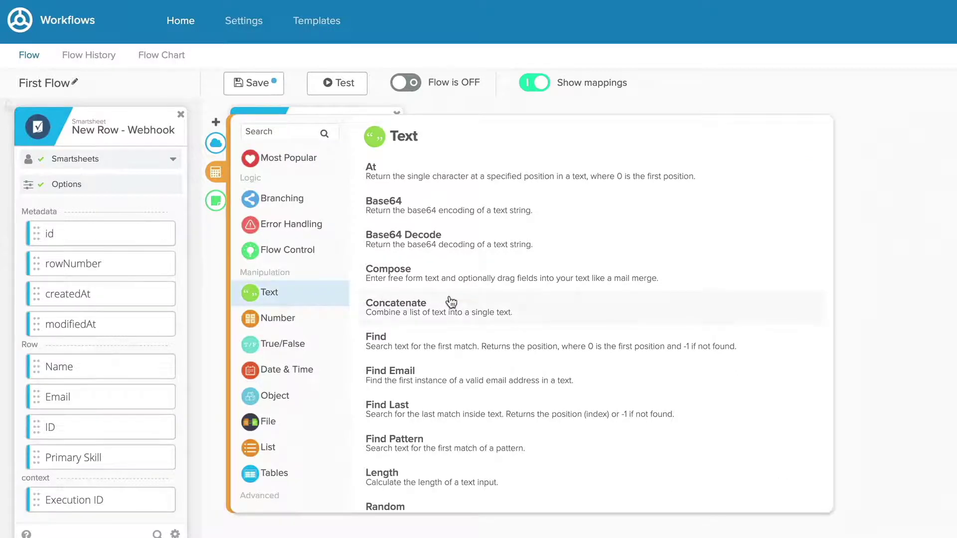
scroll(450, 301, "down", 5)
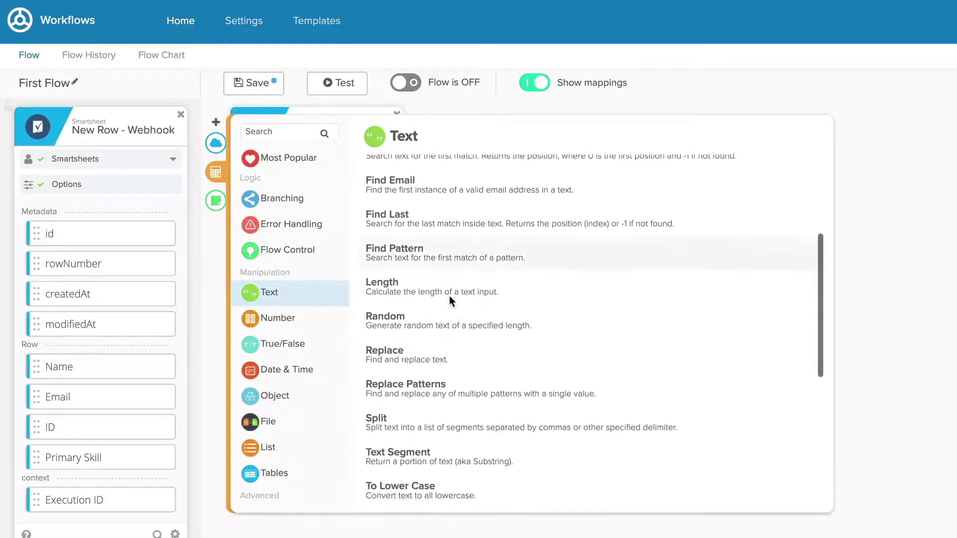
scroll(449, 295, "down", 2)
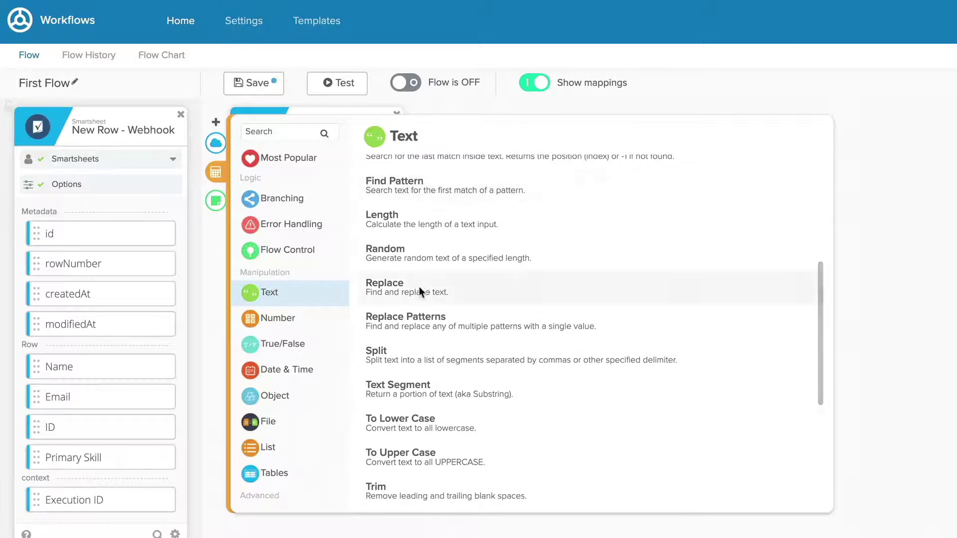
left_click(394, 282)
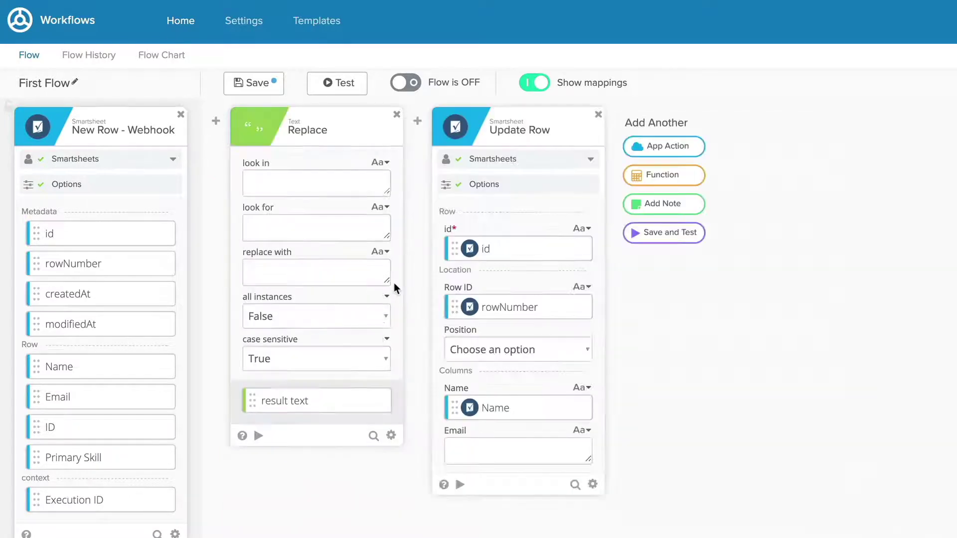
mouse_move(417, 121)
left_click(417, 172)
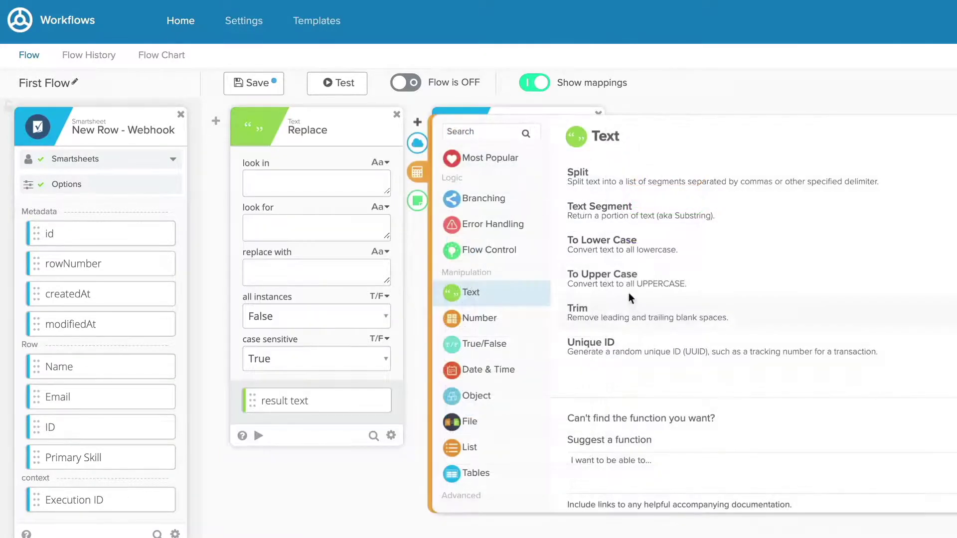
left_click(627, 244)
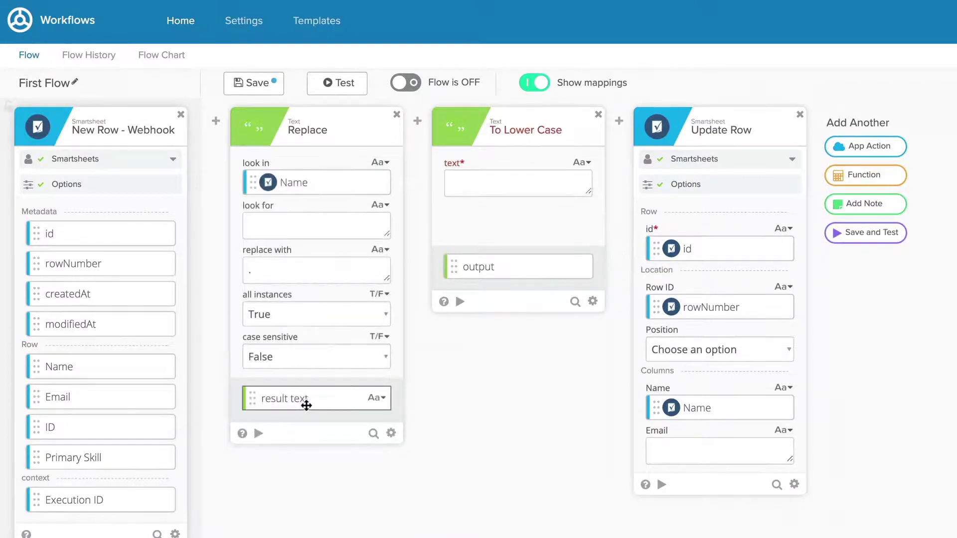
left_click_drag(305, 399, 508, 189)
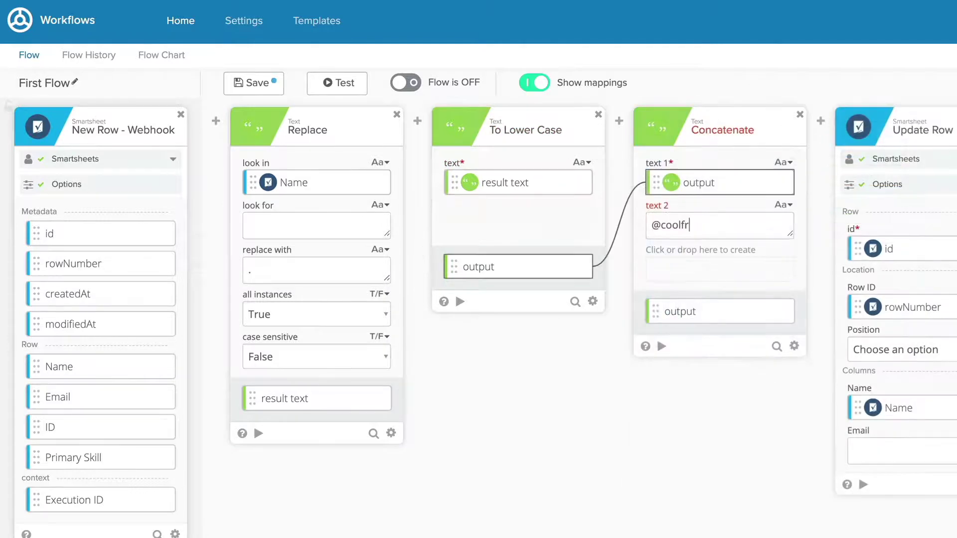
type("riends.cl")
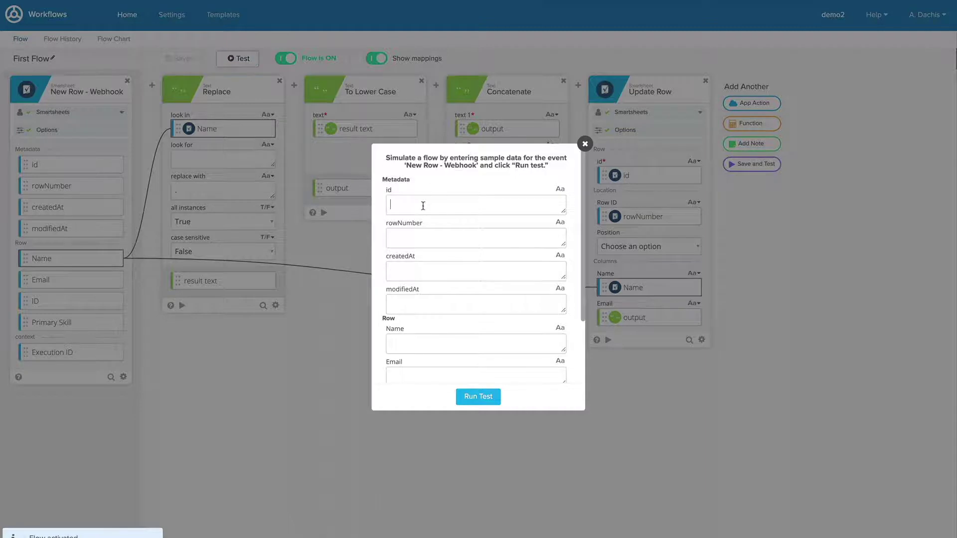
type("32423452643")
key("Tab")
type("4")
key("Tab")
key("Tab")
key("Tab")
key("Tab")
key("Tab")
type("32423452643Baseball")
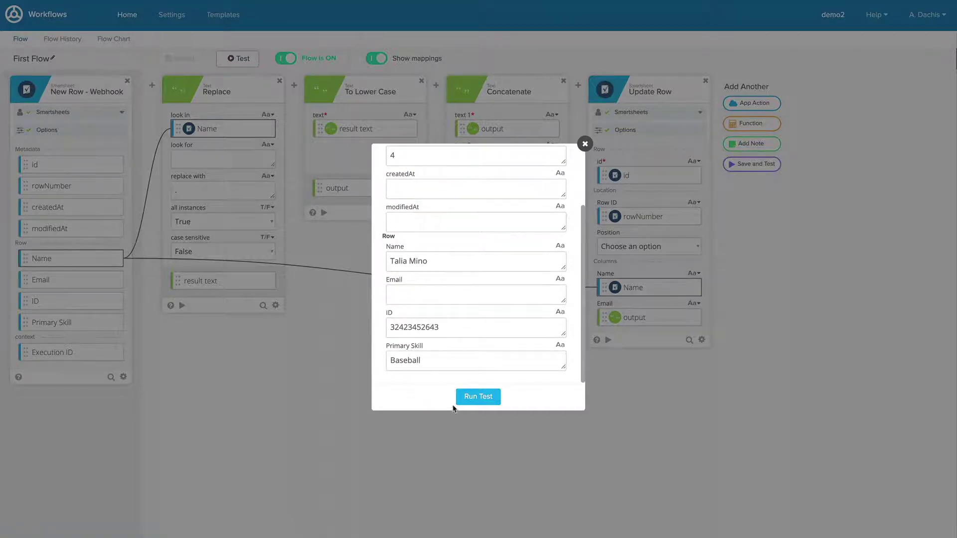
left_click(456, 401)
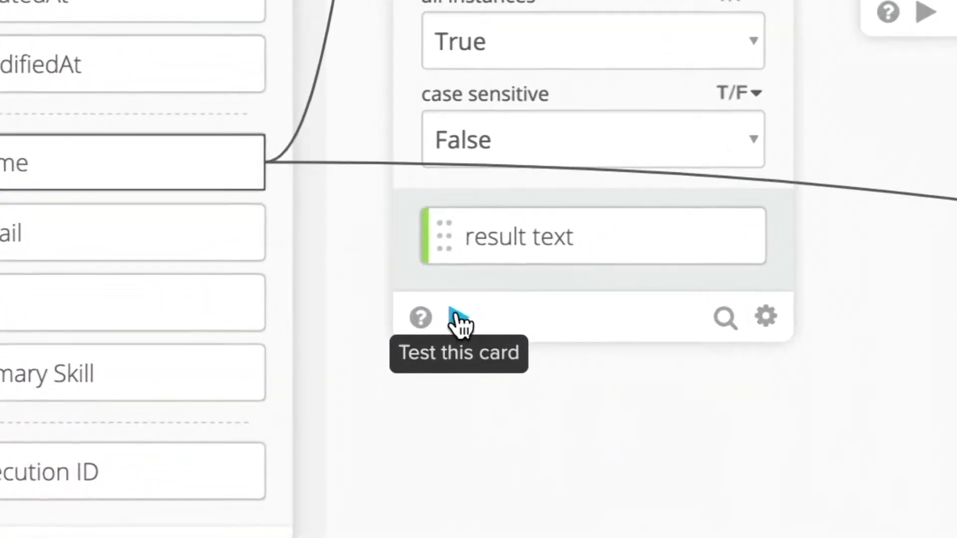
Test the Replace step alone on the sample name, then save and run the full flow test.
left_click(457, 319)
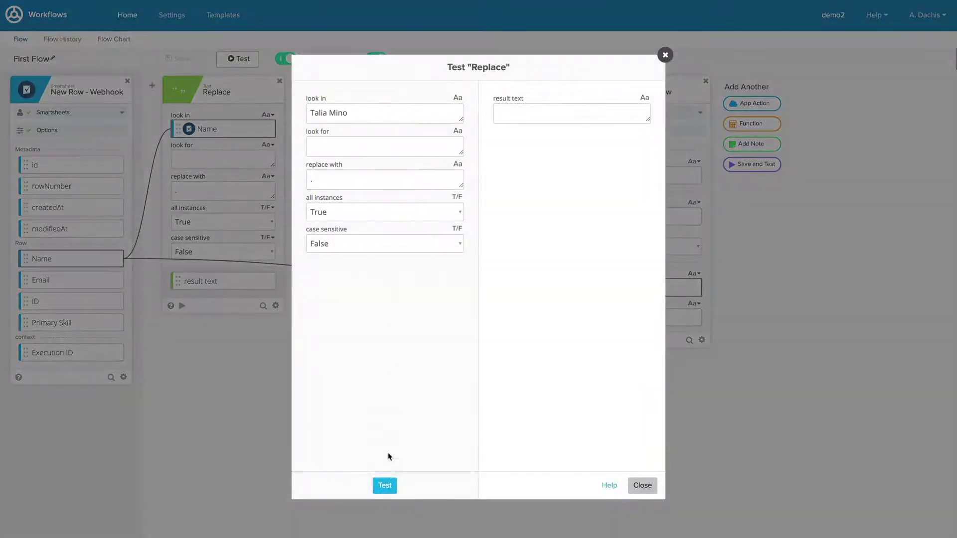
left_click(384, 485)
left_click(646, 488)
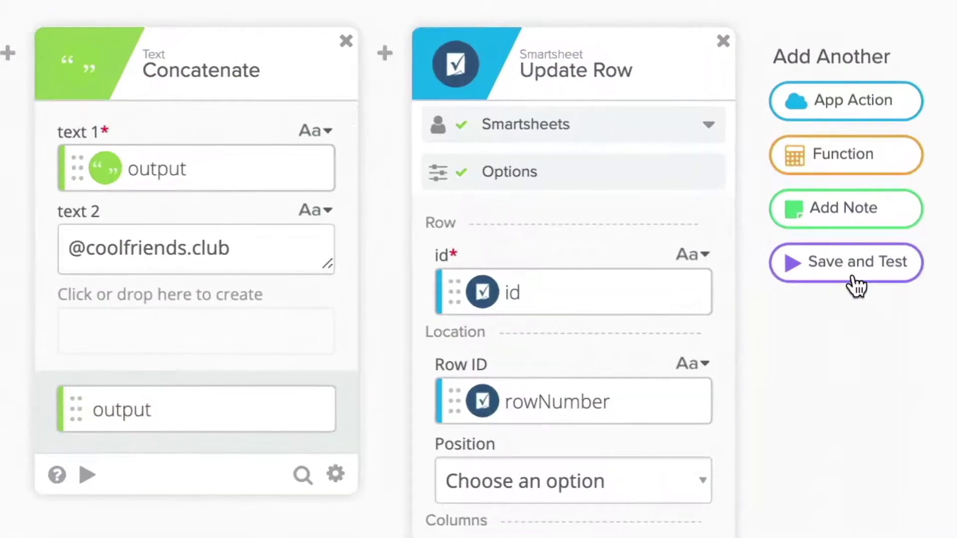
left_click(852, 280)
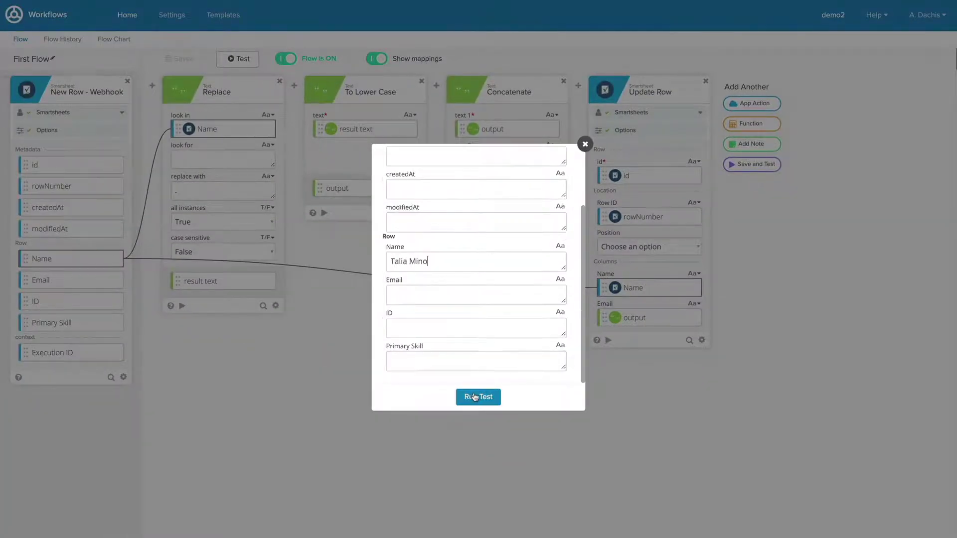
left_click(478, 397)
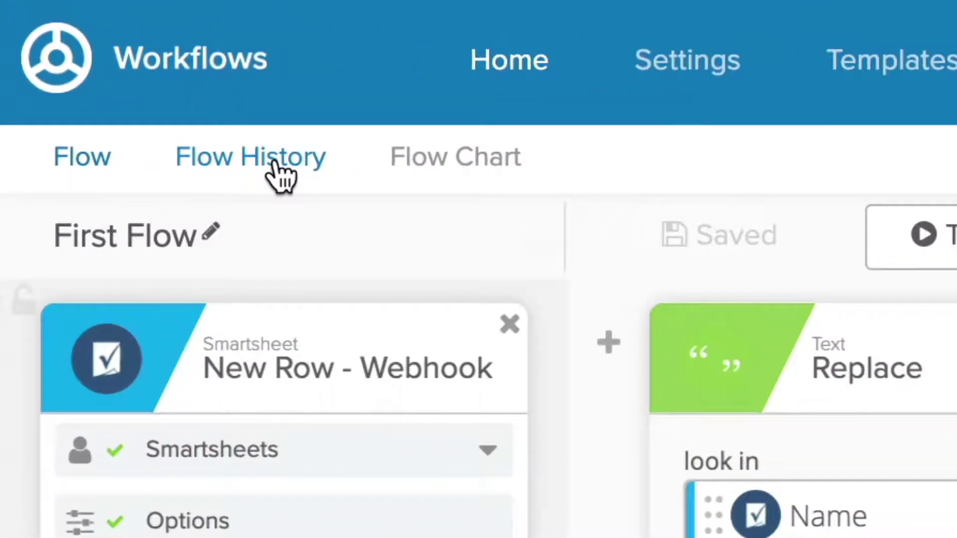
Browse First Flow's execution history under All, In Progress and Completed.
left_click(274, 162)
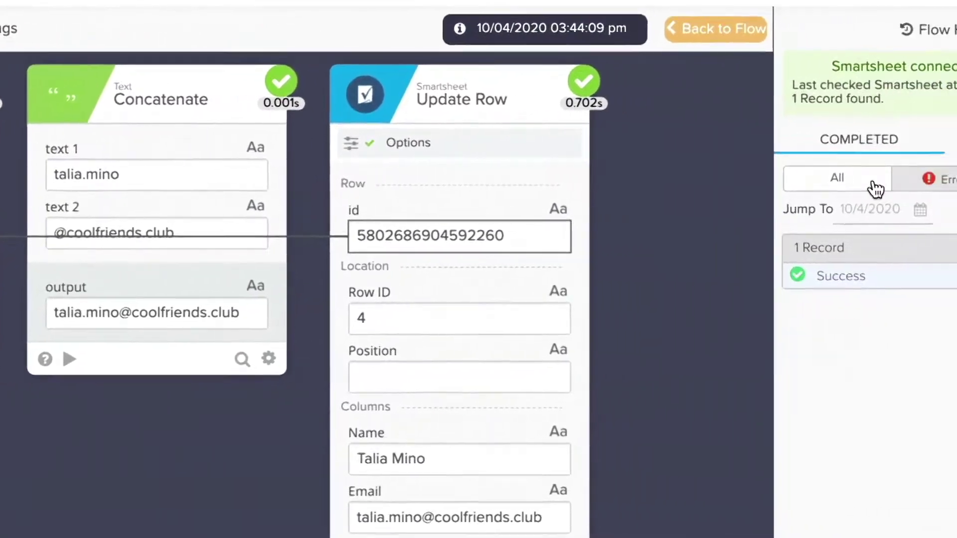
left_click(875, 188)
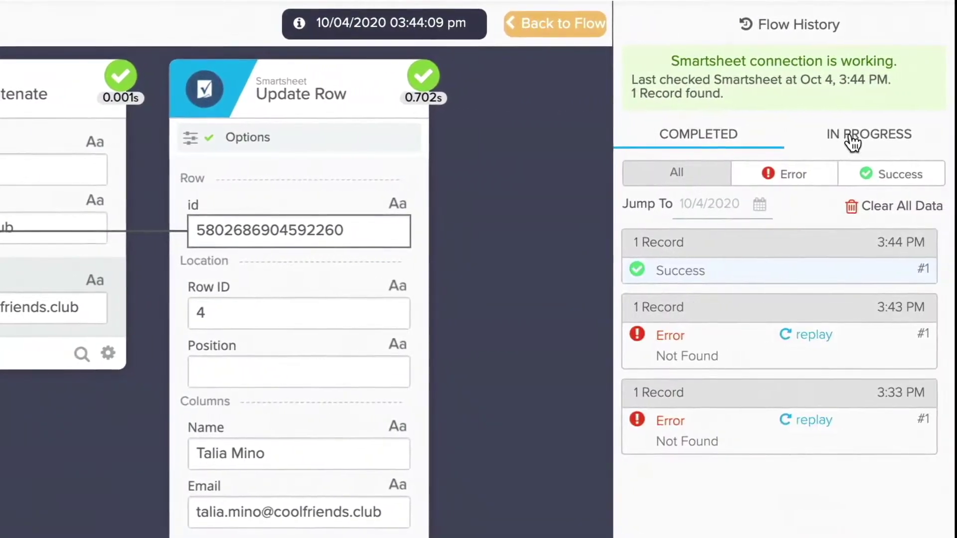
left_click(847, 140)
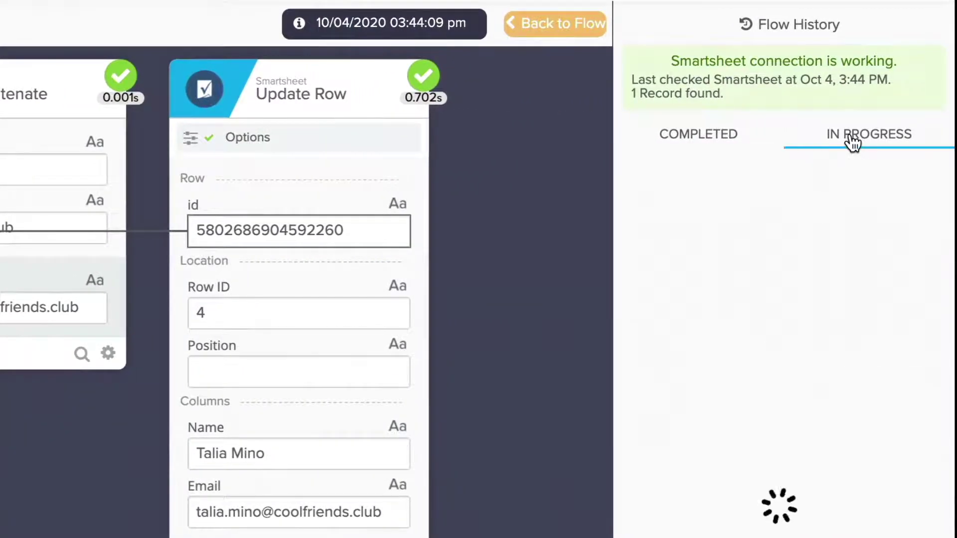
left_click(705, 141)
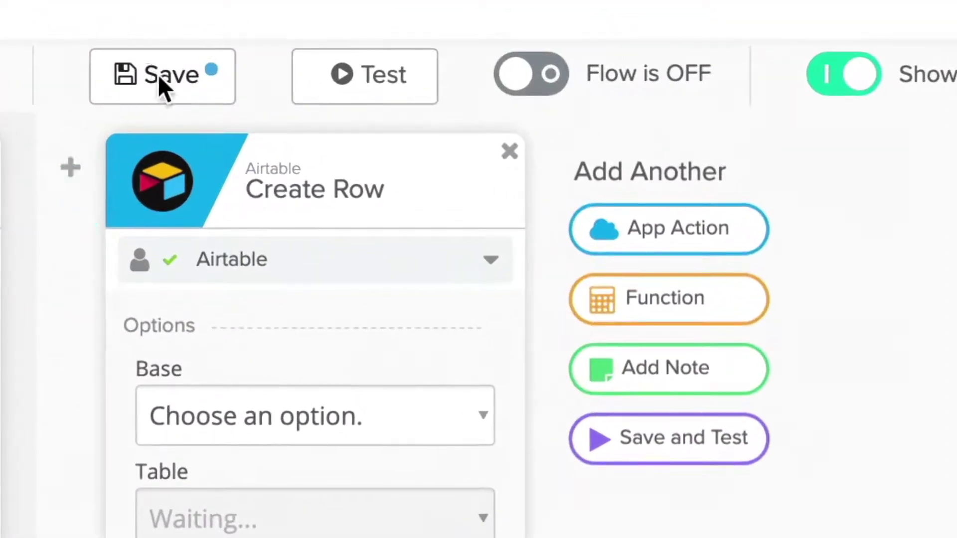
Save the flow and enable saving all execution data in its Flow History.
left_click(161, 77)
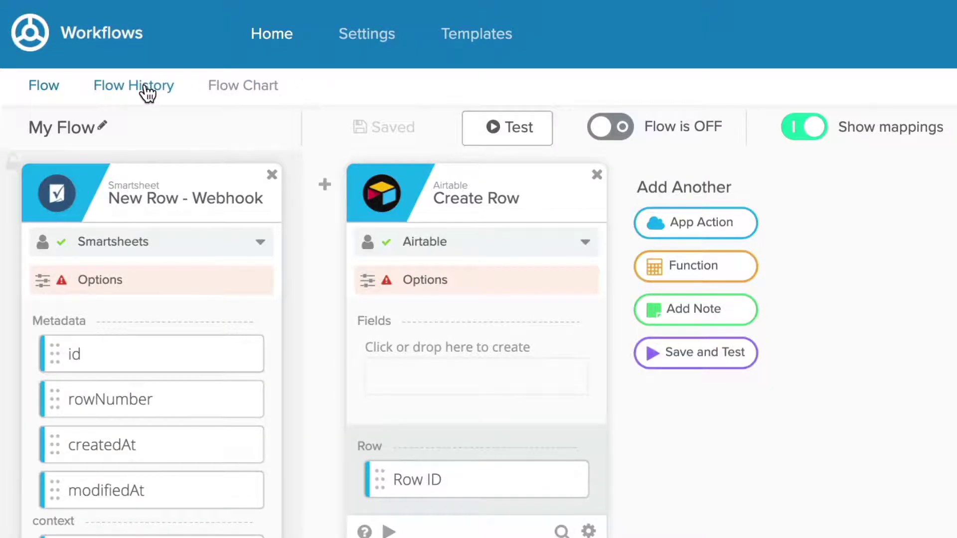
left_click(145, 87)
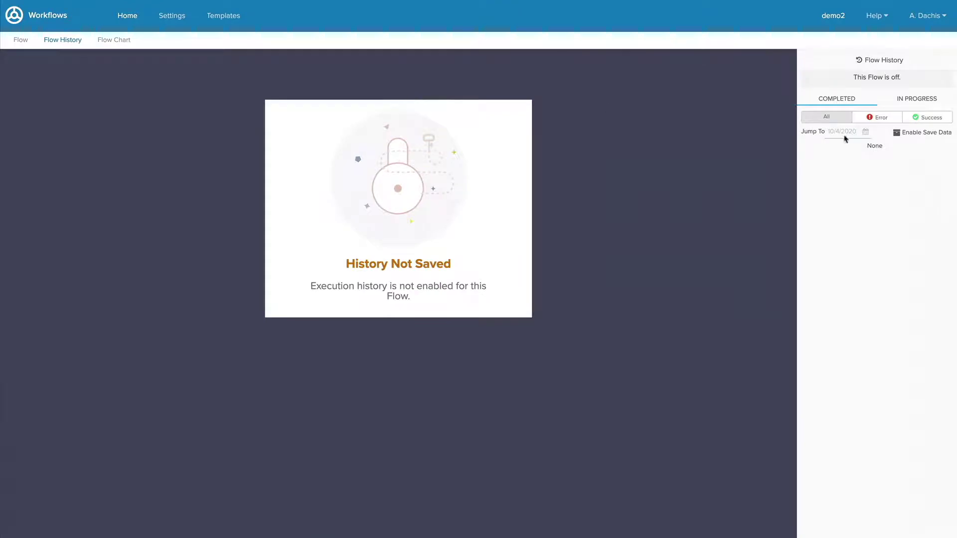
left_click(897, 134)
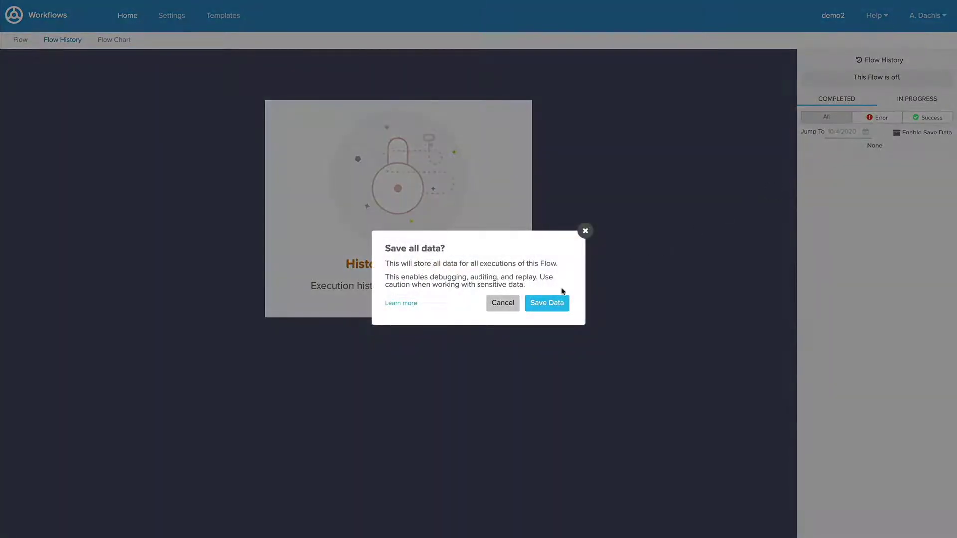
left_click(556, 303)
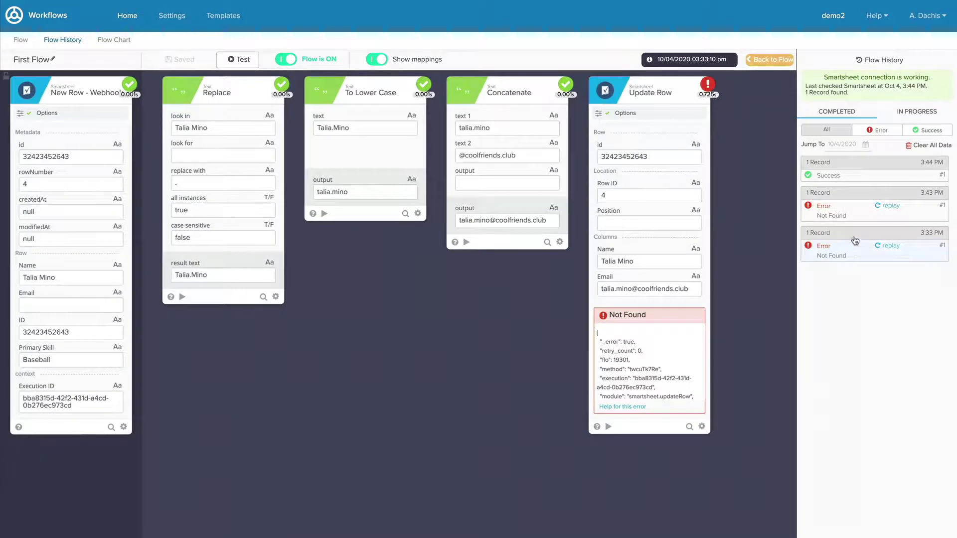
Compare the 3:43 PM Not Found error run with the 3:44 PM successful run.
left_click(857, 211)
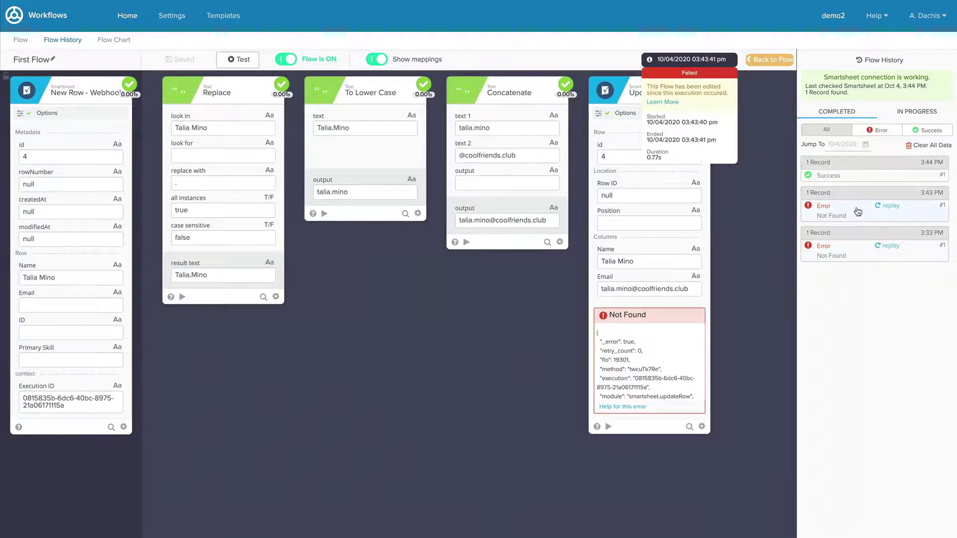
left_click(861, 177)
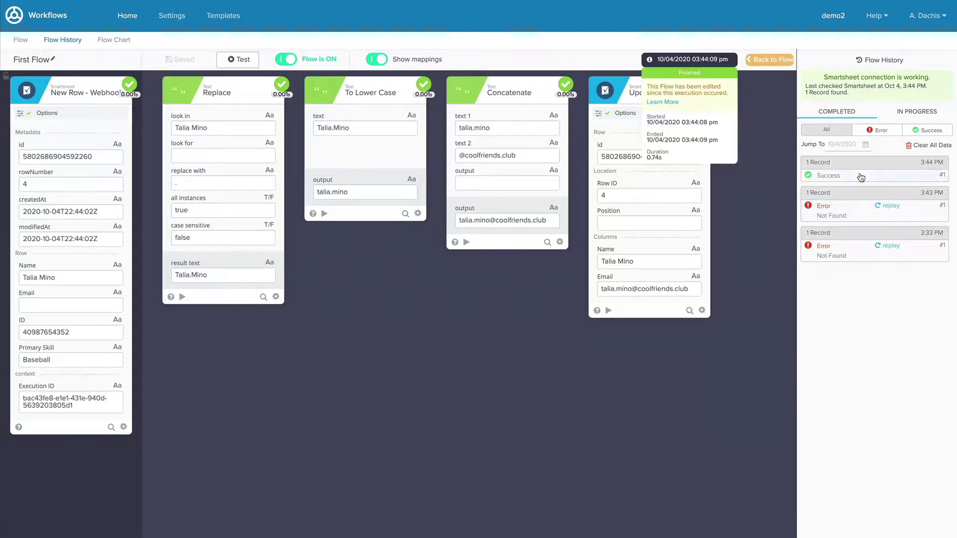
left_click(859, 210)
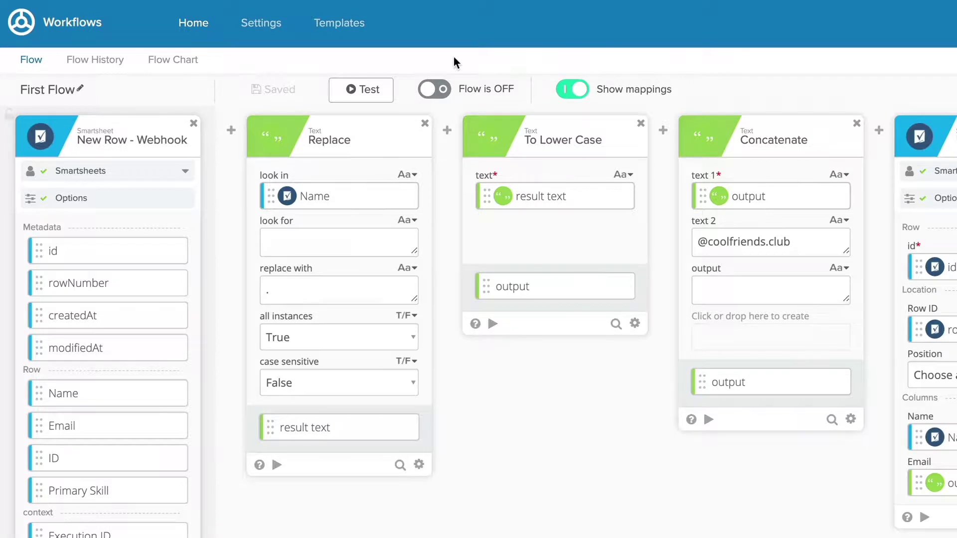
Switch First Flow from OFF to on using the flow editor toolbar toggle.
left_click(437, 95)
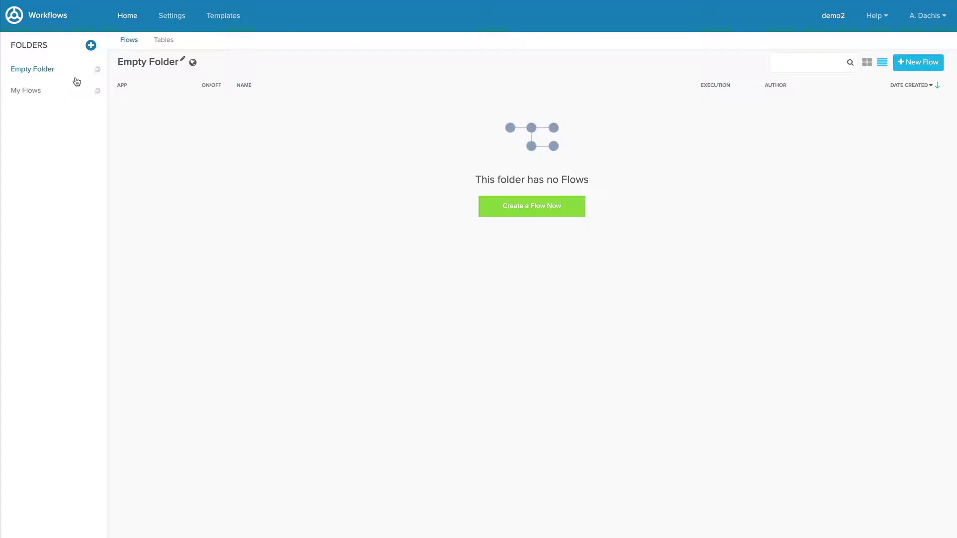
In the My Flows folder, turn First Flow off and back on.
left_click(72, 94)
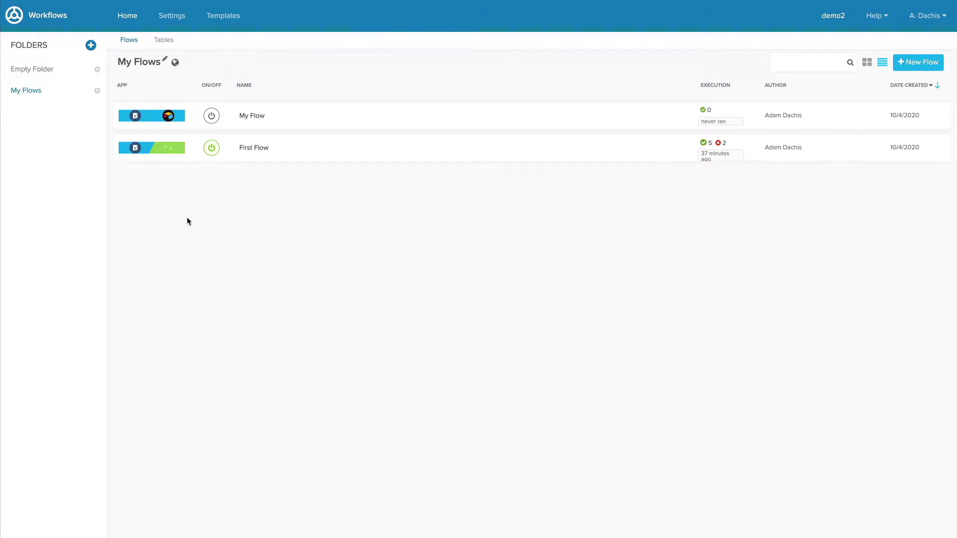
left_click(211, 150)
left_click(211, 152)
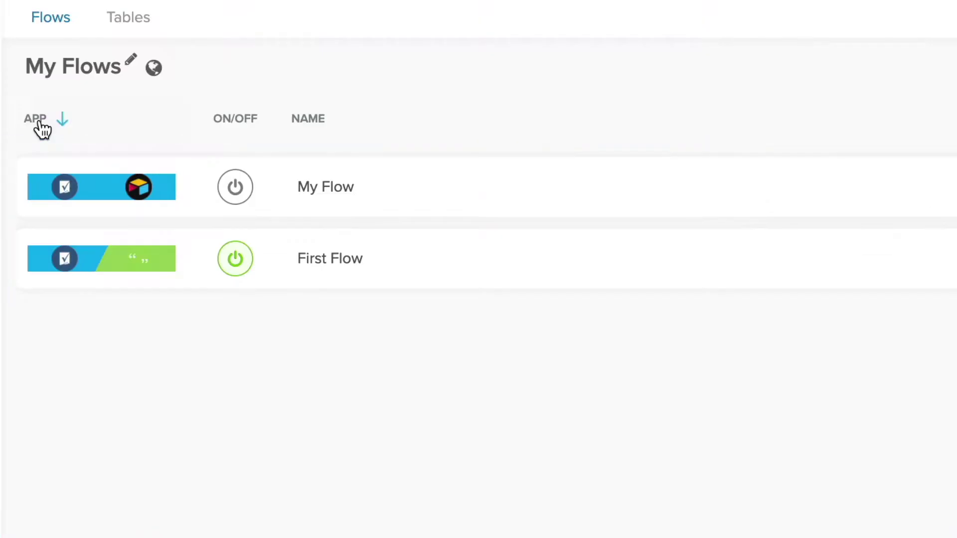
Sort the flows by app, name, on/off status and author, ending with Last Edited.
left_click(42, 130)
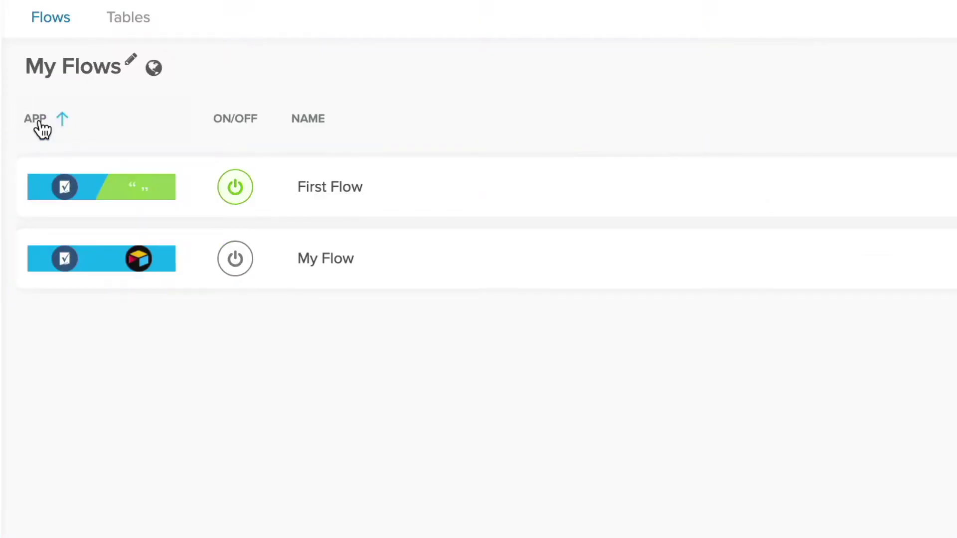
left_click(42, 130)
left_click(330, 132)
left_click(236, 125)
left_click(260, 128)
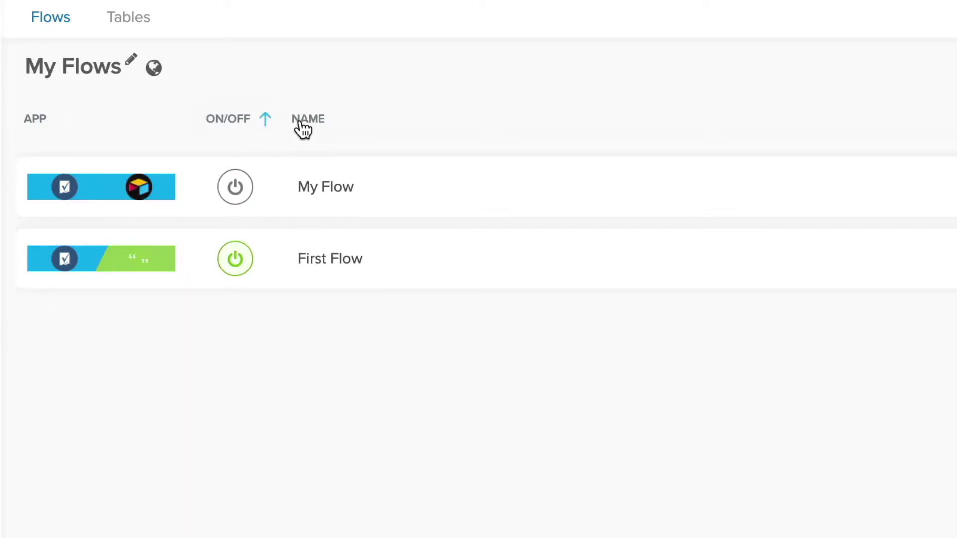
left_click(321, 128)
left_click(576, 124)
left_click(578, 126)
left_click(845, 119)
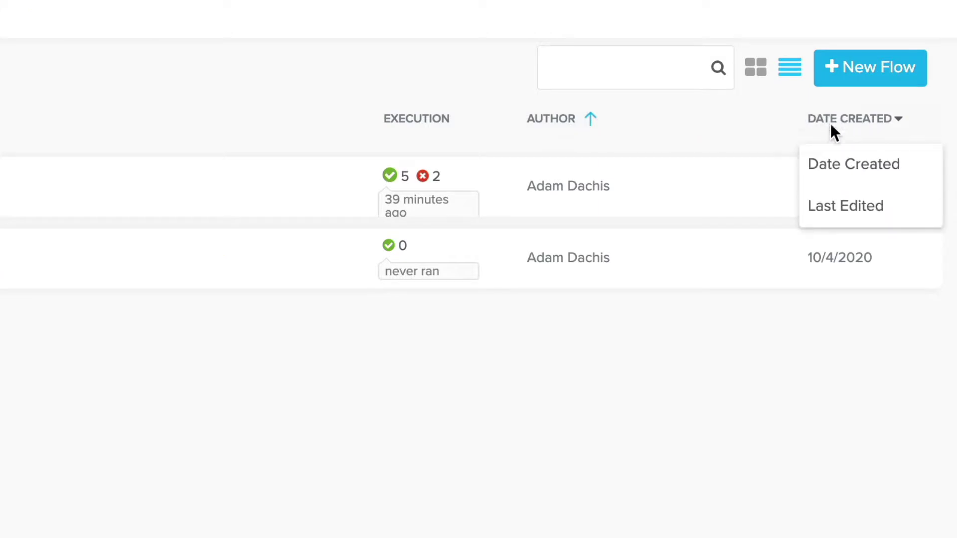
left_click(829, 207)
left_click(843, 122)
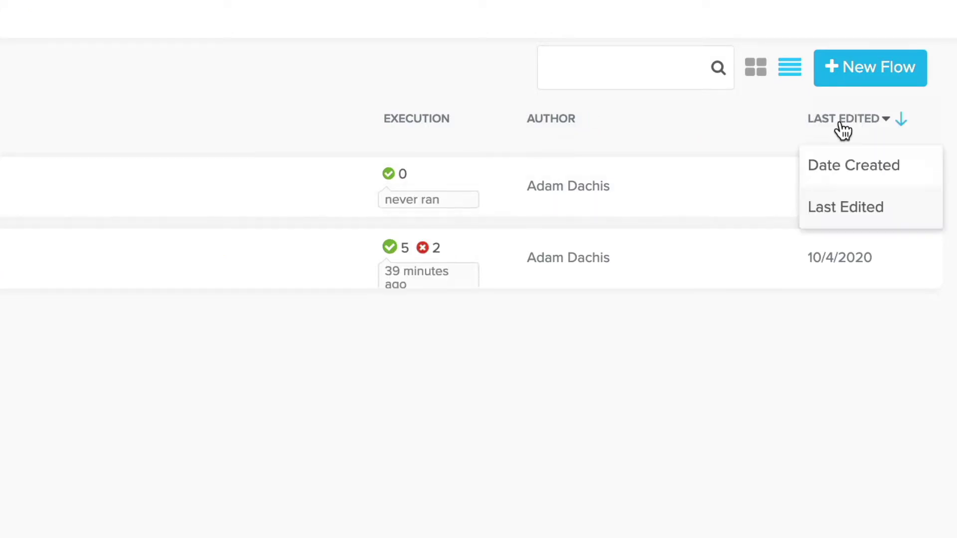
Sort My Flows by Date Created, search for 'flow' then 'first', and clear the search.
left_click(843, 166)
left_click(636, 62)
type("flow")
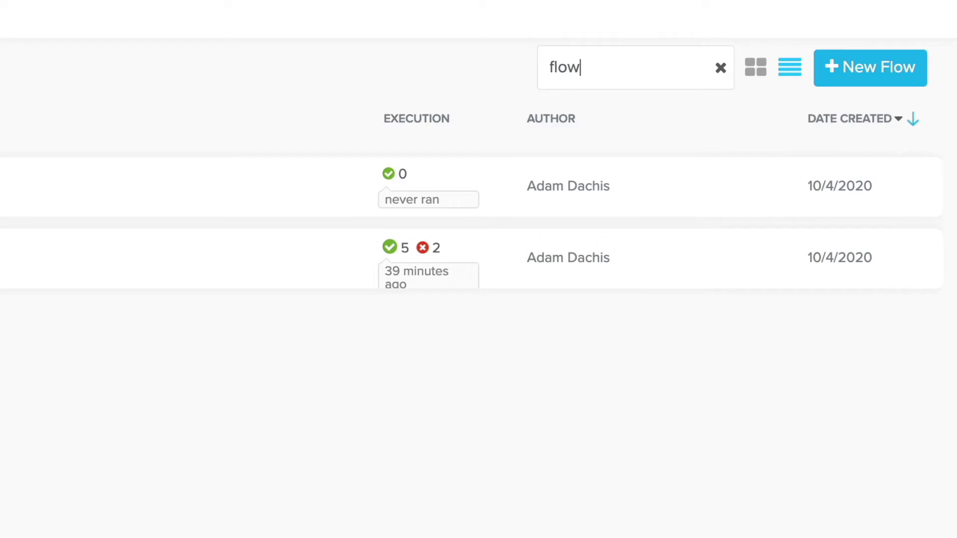
key("ctrl+a")
type("first")
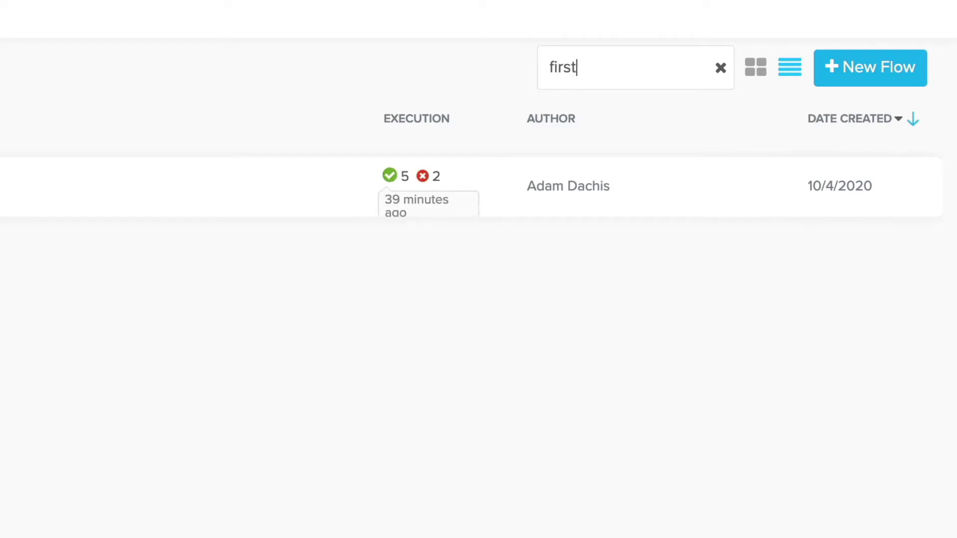
left_click(720, 68)
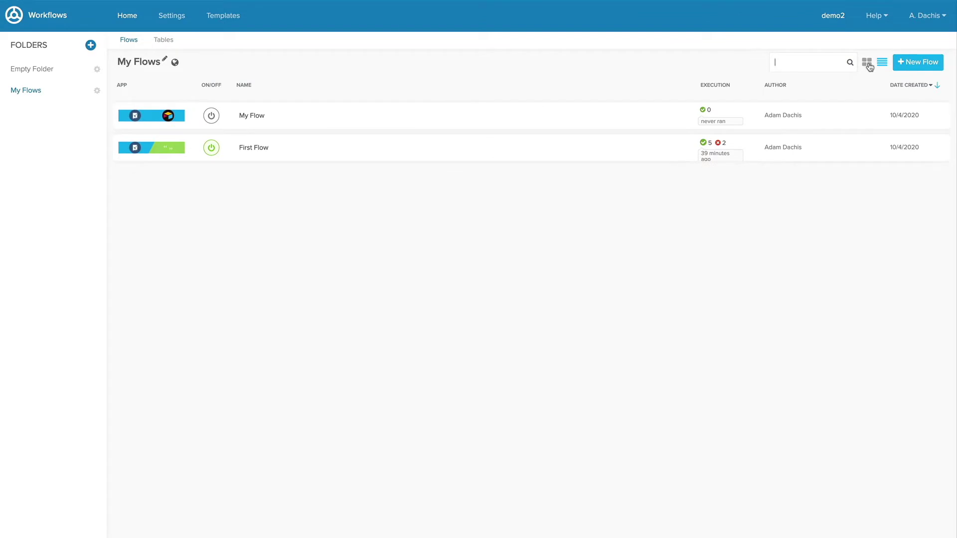
Toggle the flows between card grid and list views, ending in list view.
left_click(866, 63)
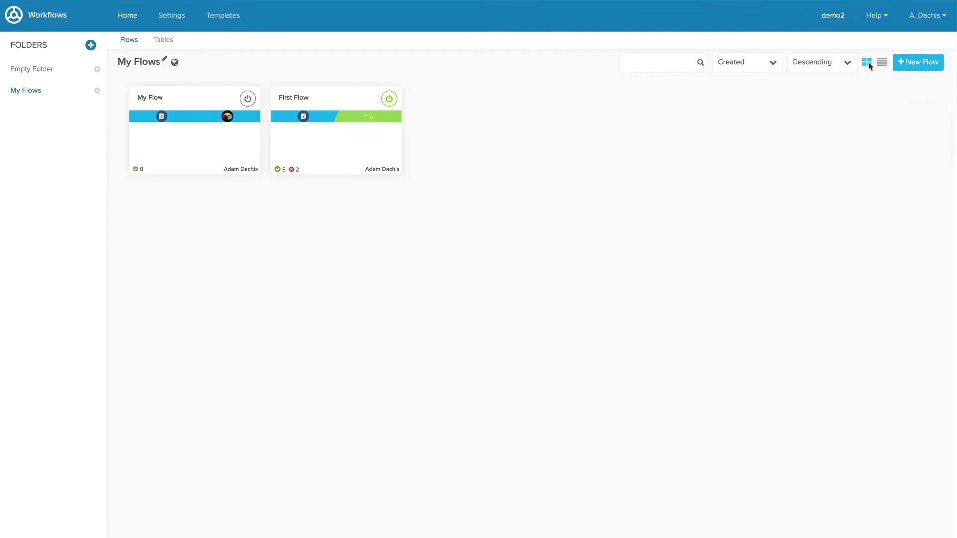
left_click(881, 64)
left_click(867, 66)
left_click(883, 64)
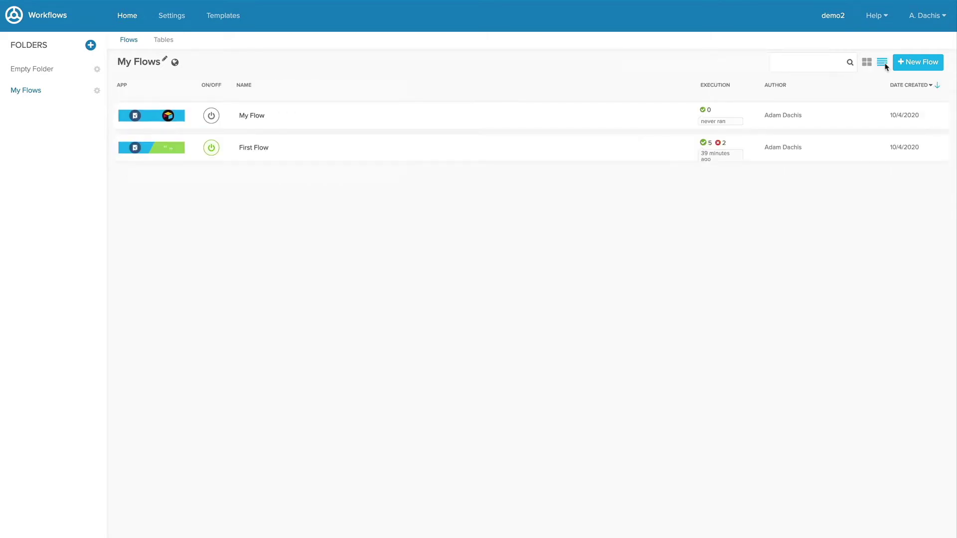